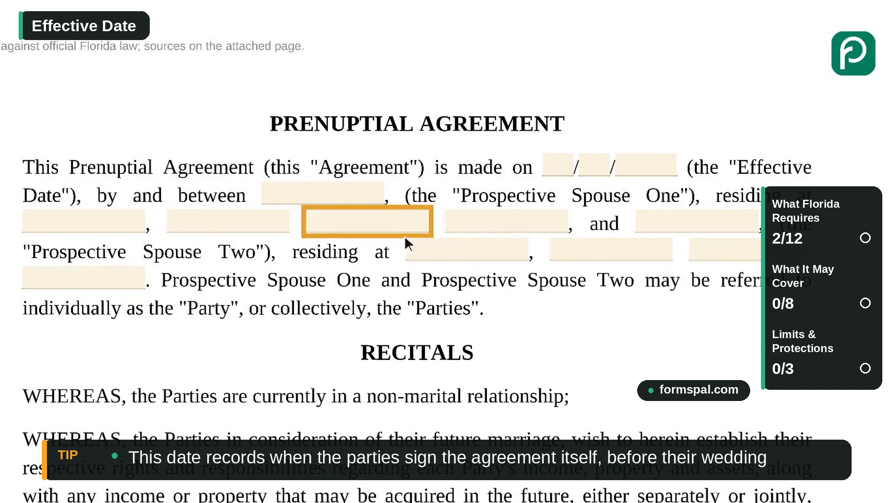
# Fill in the agreement's effective date as 09/12/2026 in the opening paragraph.
pyautogui.click(561, 171)
pyautogui.write('09')
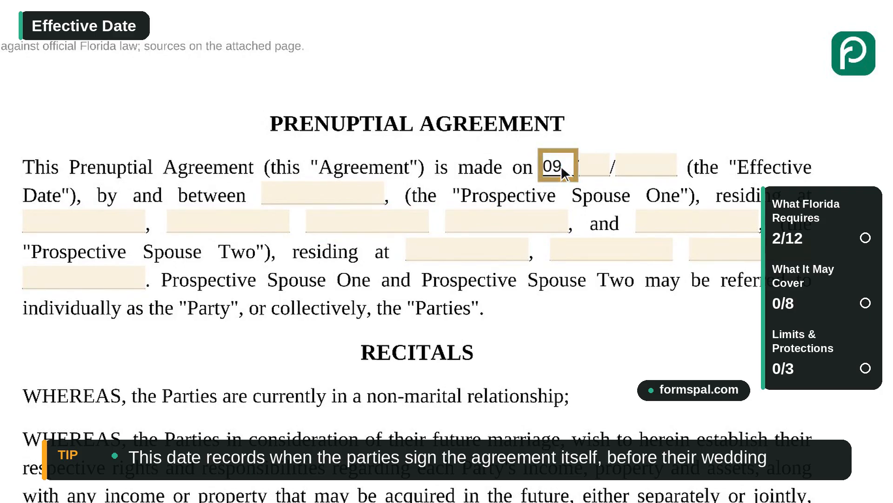
pyautogui.click(591, 167)
pyautogui.write('12')
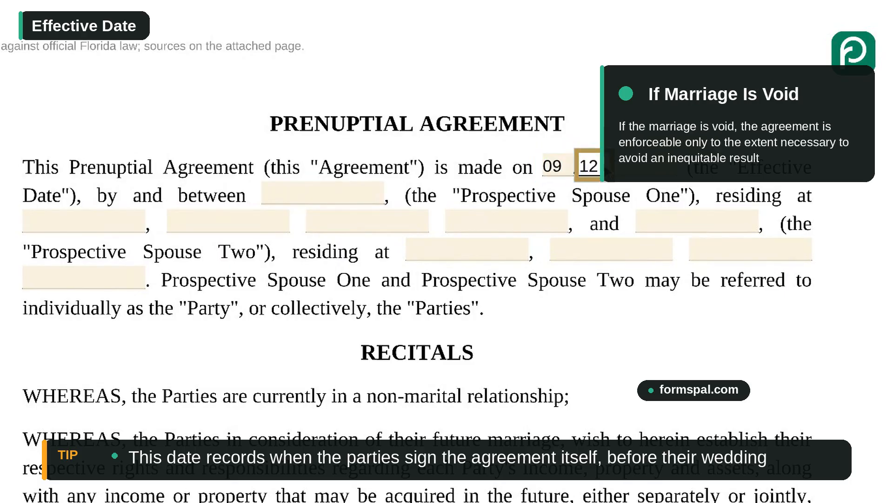
pyautogui.click(652, 174)
pyautogui.write('2026')
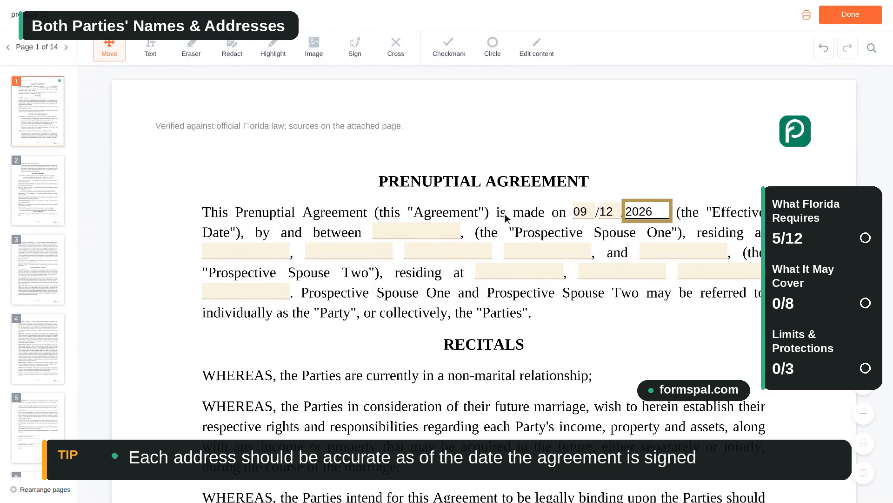
# Enter Prospective Spouse One's full name and residential street address, city, state and ZIP code in the opening paragraph.
pyautogui.click(422, 231)
pyautogui.write('Anna Baker')
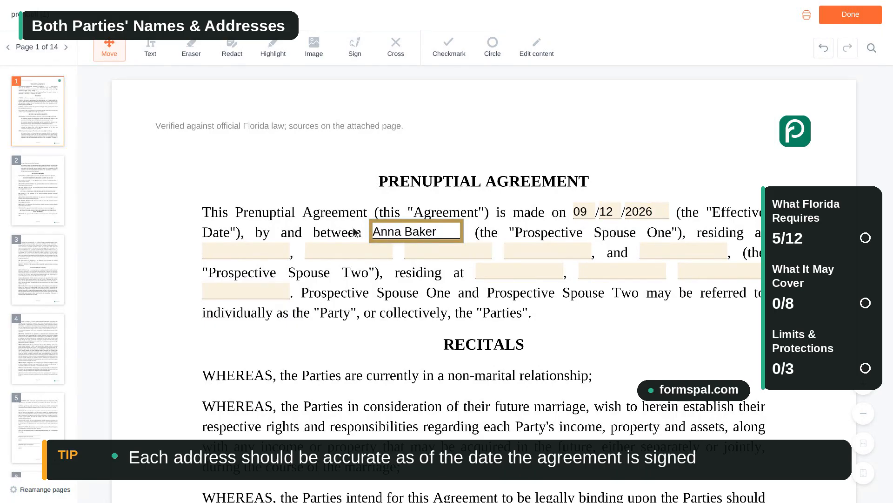
pyautogui.click(249, 252)
pyautogui.write('123 Main Street')
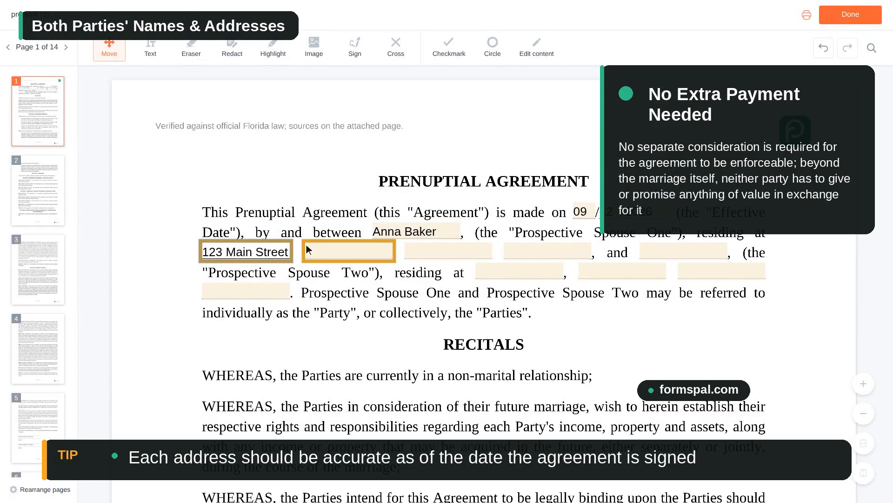
pyautogui.click(350, 251)
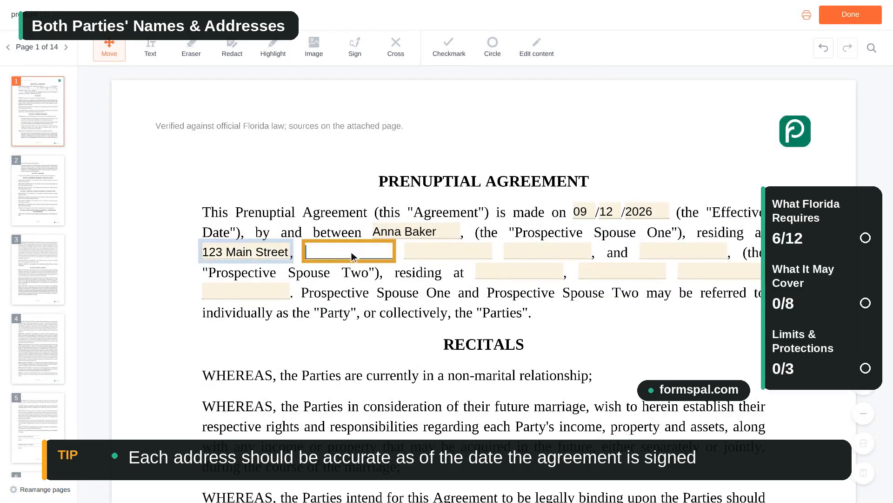
pyautogui.write('Austin')
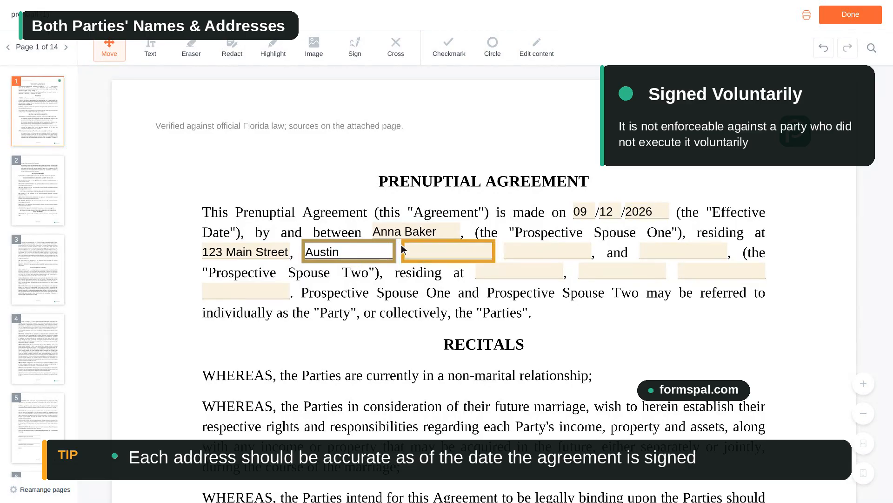
pyautogui.click(451, 251)
pyautogui.write('TX')
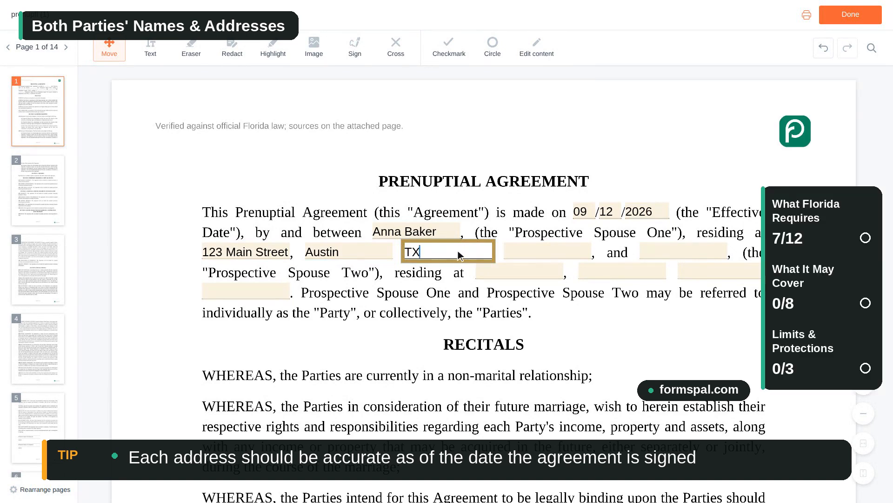
pyautogui.click(543, 251)
pyautogui.write('78701')
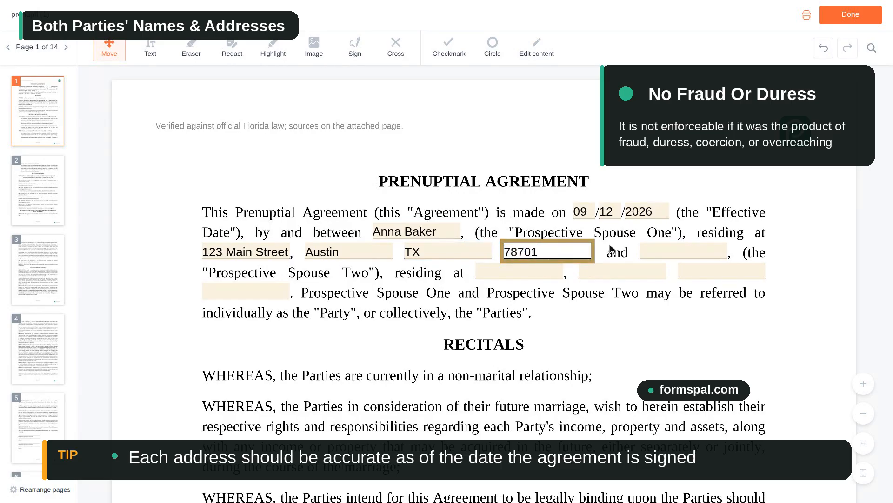
# Enter Prospective Spouse Two's full name and residential street address, city, state and ZIP code in the opening paragraph.
pyautogui.click(685, 252)
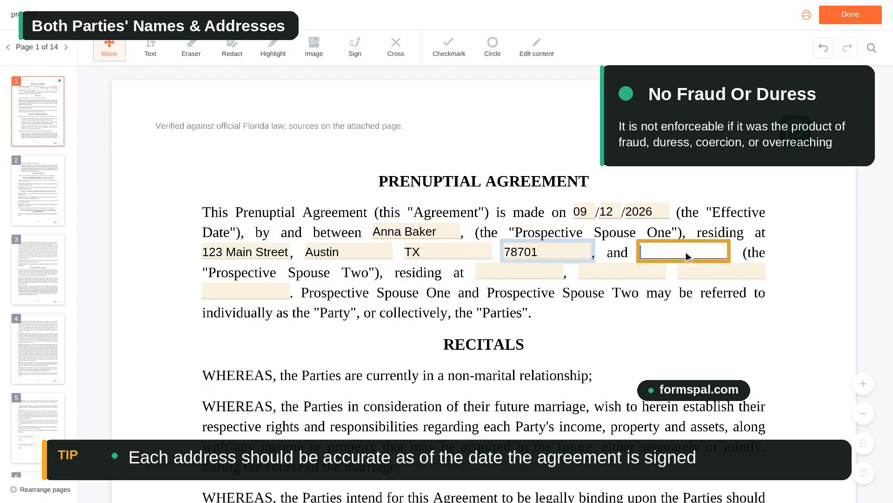
pyautogui.write('Ben Carter')
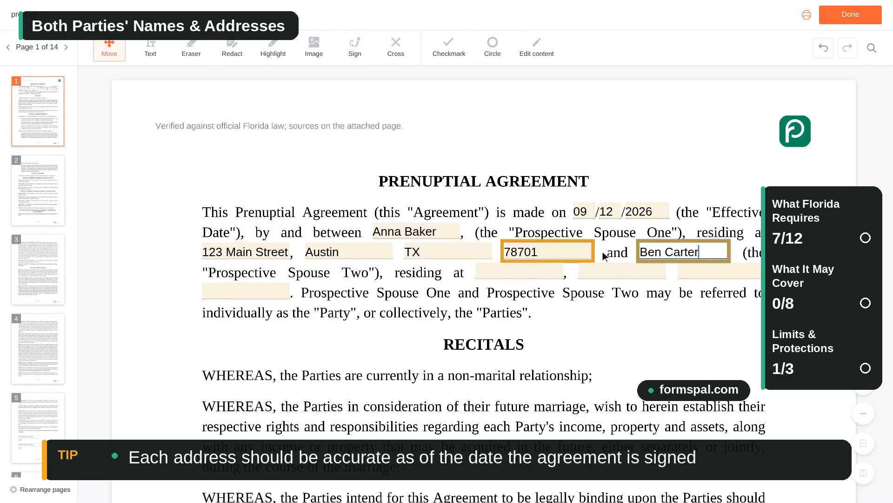
pyautogui.click(523, 272)
pyautogui.write('456 Oak Avenue')
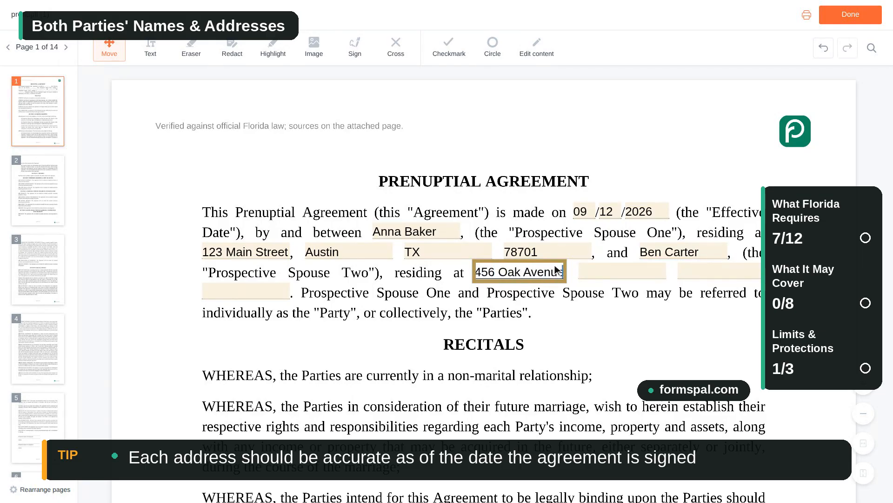
pyautogui.click(581, 269)
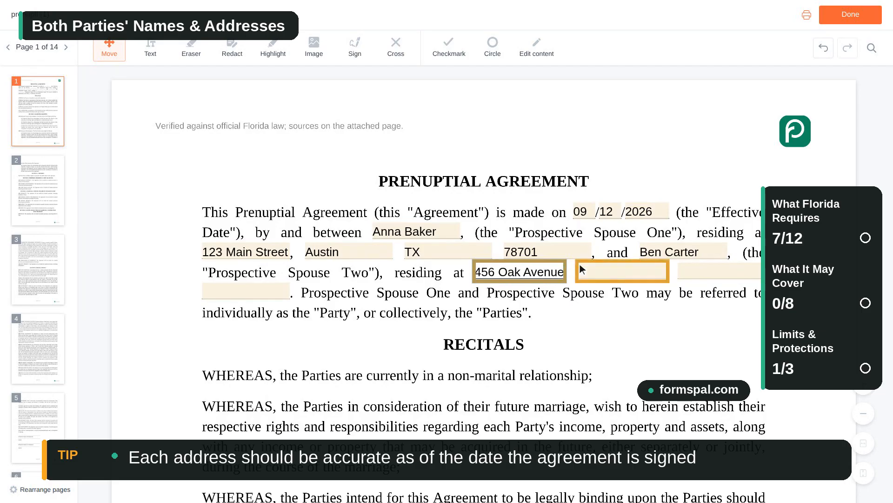
pyautogui.click(624, 271)
pyautogui.write('Austin')
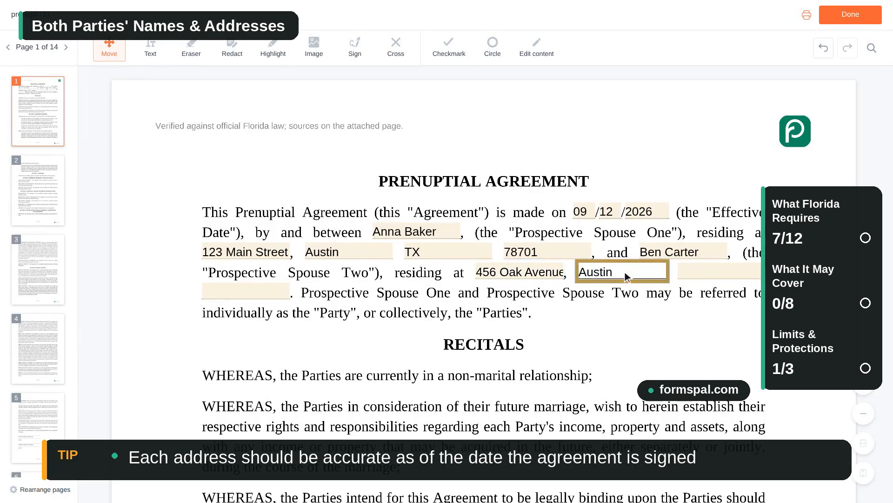
pyautogui.click(674, 280)
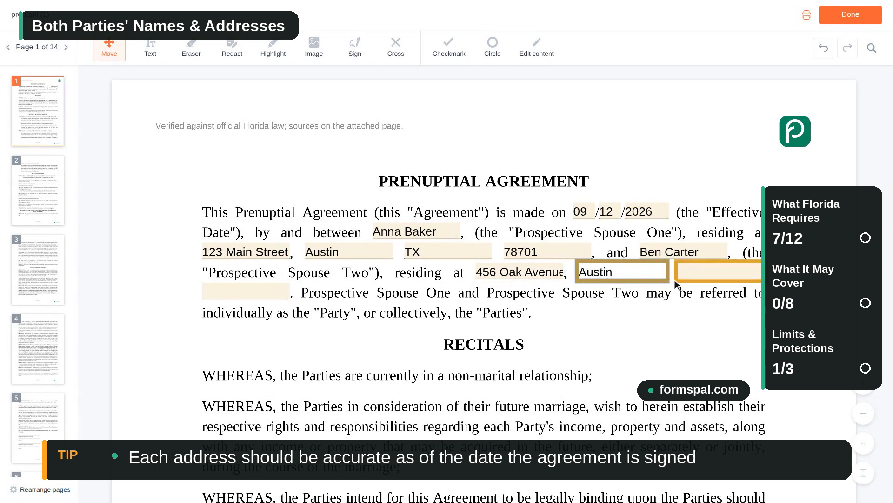
pyautogui.click(723, 272)
pyautogui.write('TX')
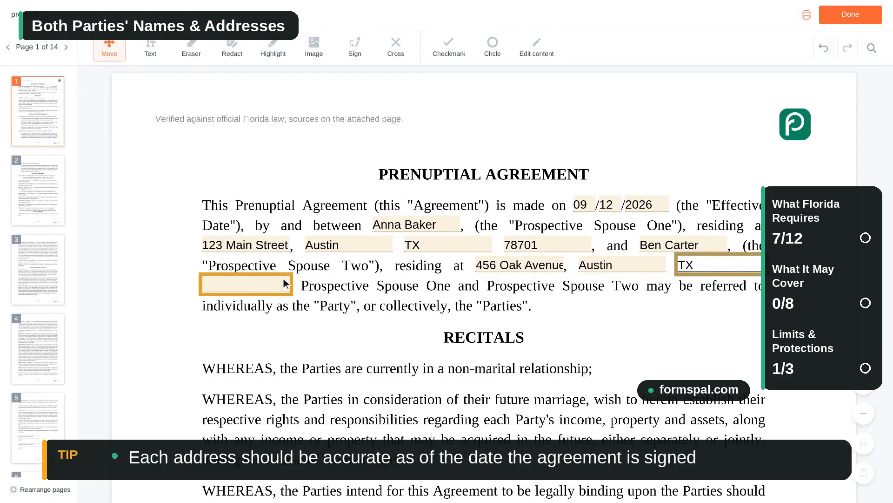
pyautogui.click(248, 285)
pyautogui.write('78702')
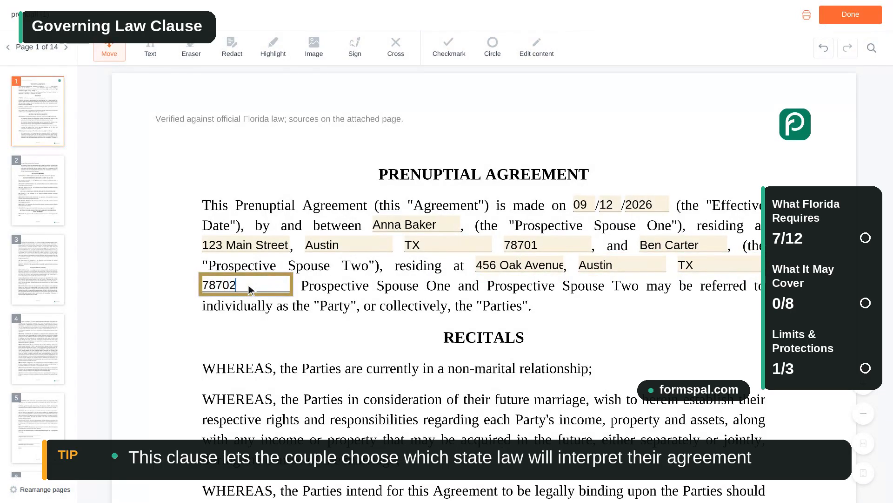
# In clause 6.09 Governing Law, enter Florida as both the governing-law state and the state for legal actions.
pyautogui.scroll(-20, 248, 285)
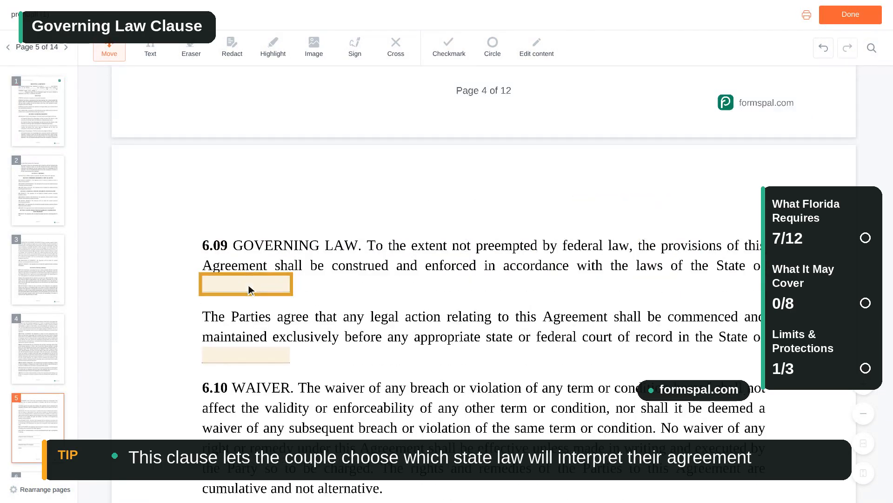
pyautogui.click(249, 285)
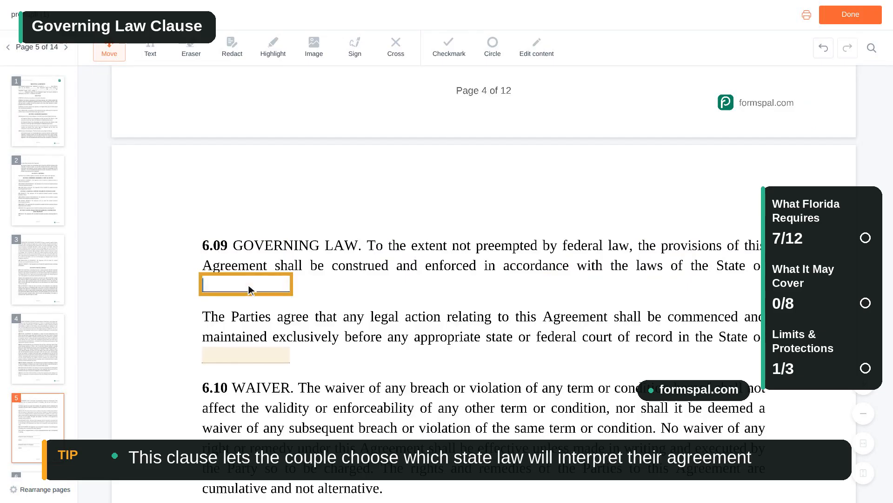
pyautogui.write('Florida')
pyautogui.scroll(-2, 248, 285)
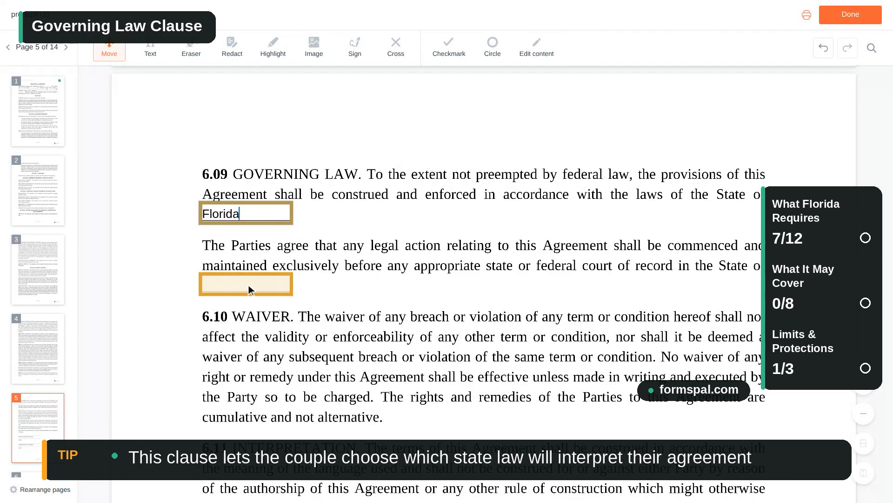
pyautogui.click(249, 285)
pyautogui.write('Florida')
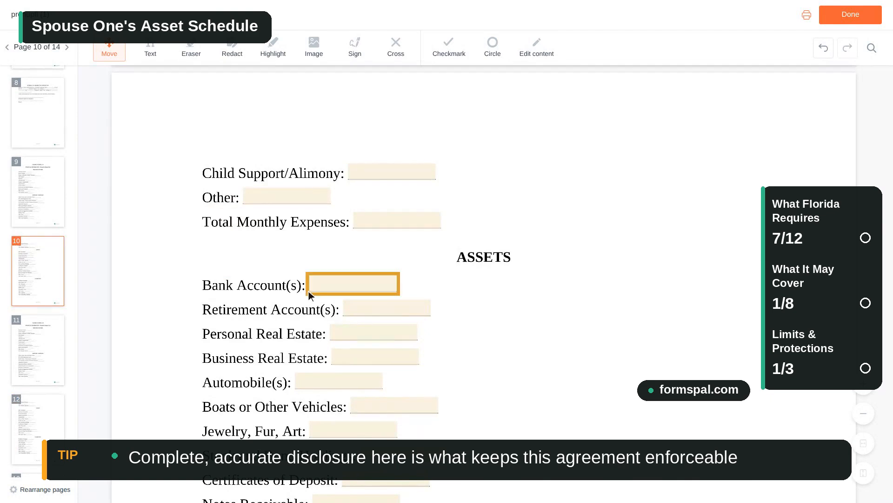
# In Spouse One's asset schedule on page 10, enter 6,200 for bank accounts, 18,500 for automobiles and 1,200 for jewelry, fur and art.
pyautogui.click(353, 285)
pyautogui.write('6,200')
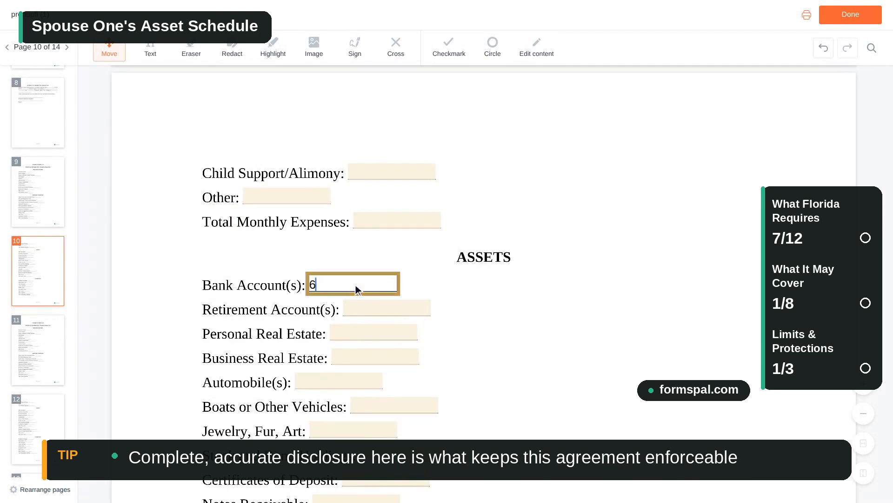
pyautogui.scroll(-2, 355, 285)
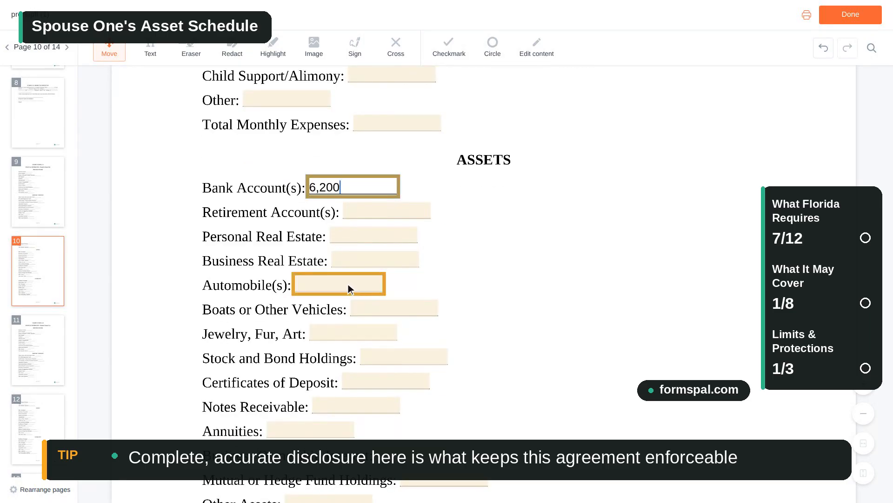
pyautogui.click(343, 284)
pyautogui.write('18,500')
pyautogui.scroll(-2, 342, 285)
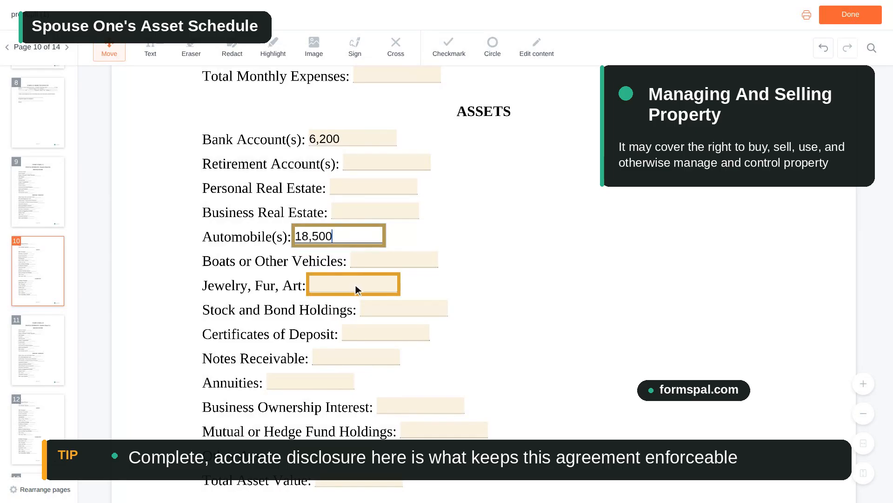
pyautogui.click(356, 286)
pyautogui.write('1,200')
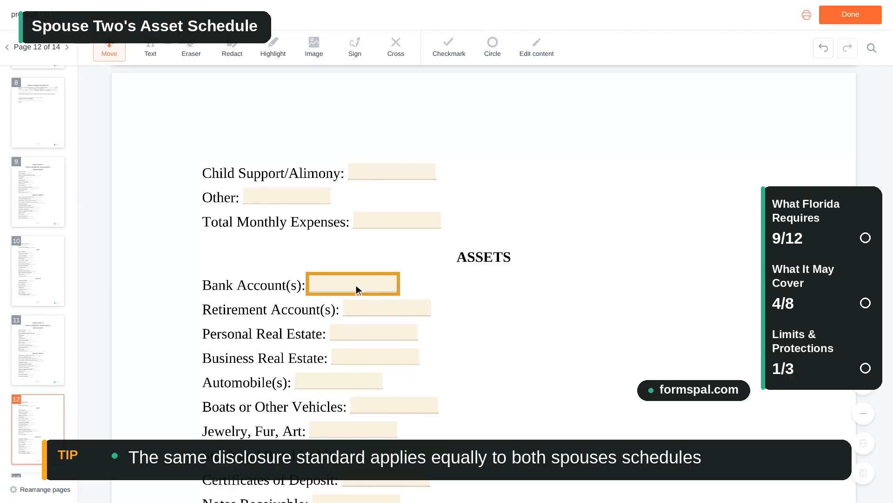
# In Spouse Two's asset schedule on page 12, enter 9,400 for bank accounts, 24,000 for automobiles and 2,500 for jewelry, fur and art.
pyautogui.click(356, 285)
pyautogui.write('9,400')
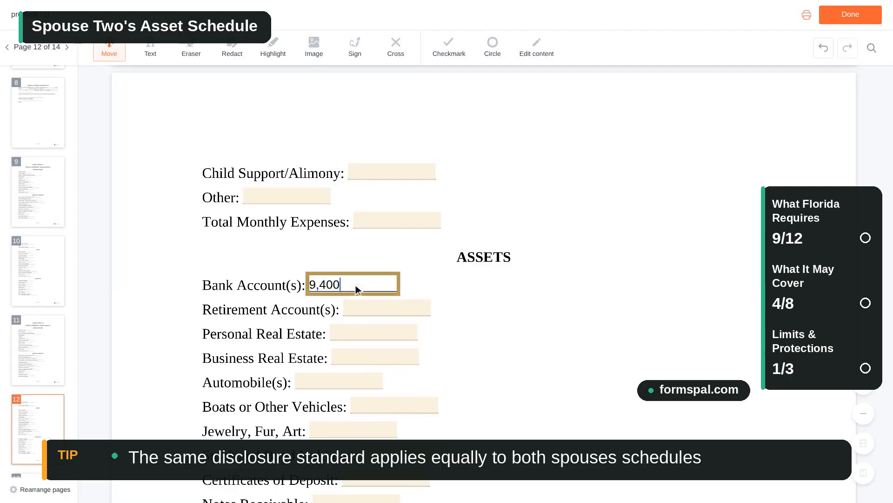
pyautogui.scroll(-2, 356, 285)
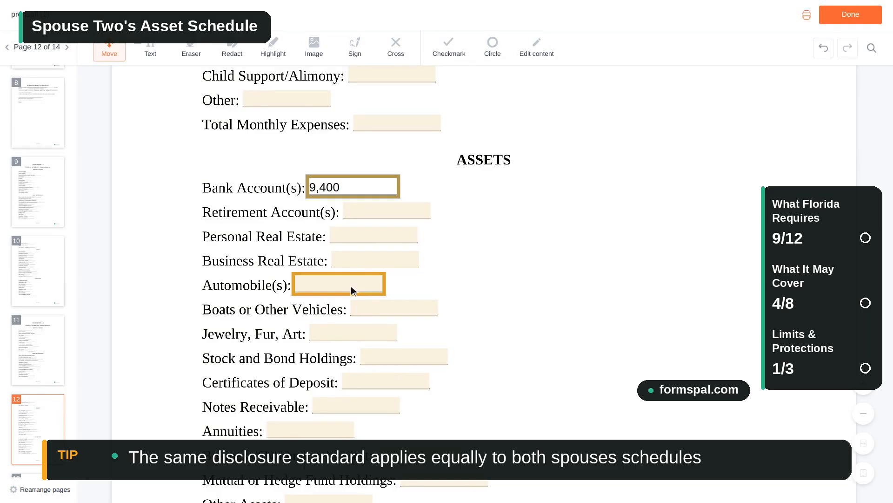
pyautogui.click(342, 286)
pyautogui.write('24,000')
pyautogui.scroll(-1, 342, 287)
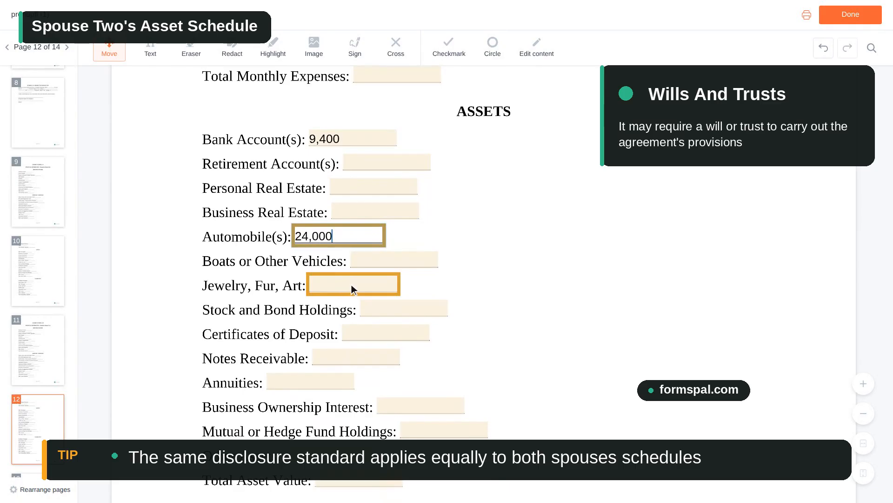
pyautogui.click(356, 285)
pyautogui.write('2,500')
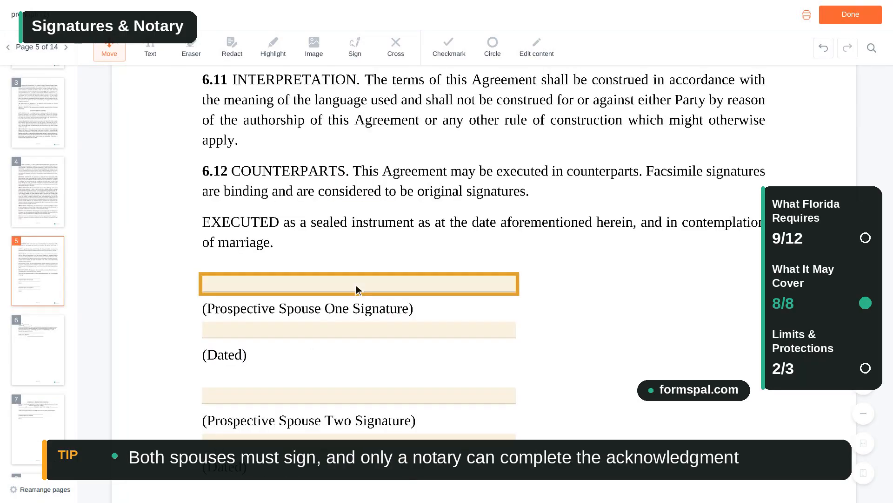
# Go through the signature and date fields for both prospective spouses at the end of page 5.
pyautogui.press('Tab')
pyautogui.press('Tab')
pyautogui.press('Tab')
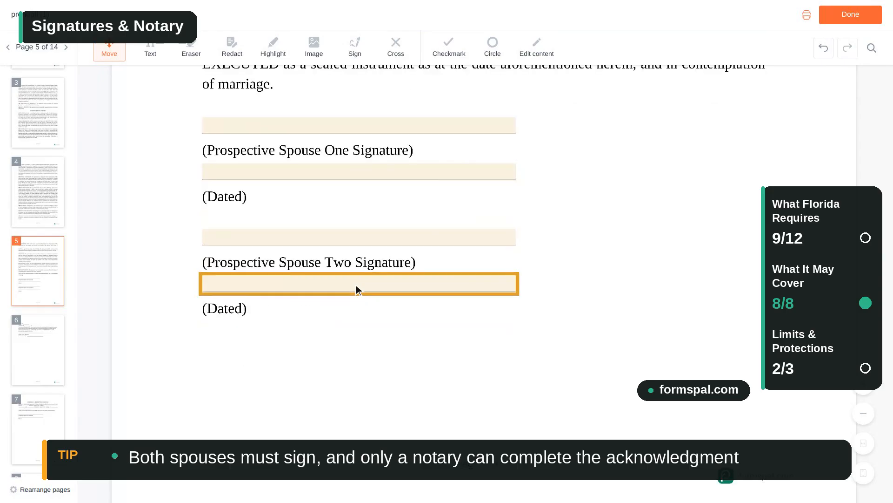